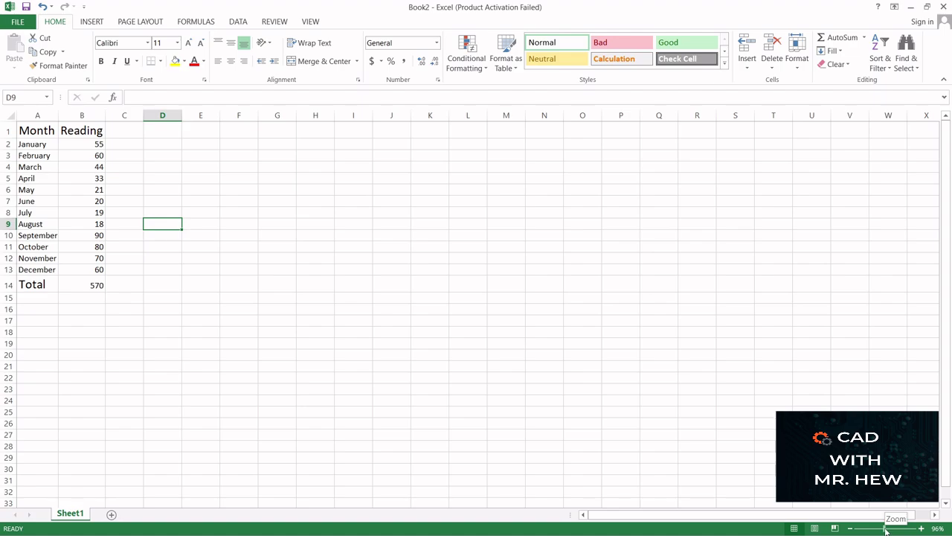
- Zoom the worksheet from 96% to about 189% to enlarge the Month/Reading table
{"action": "left_click_drag", "start_coordinate": [885, 530], "coordinate": [894, 530]}
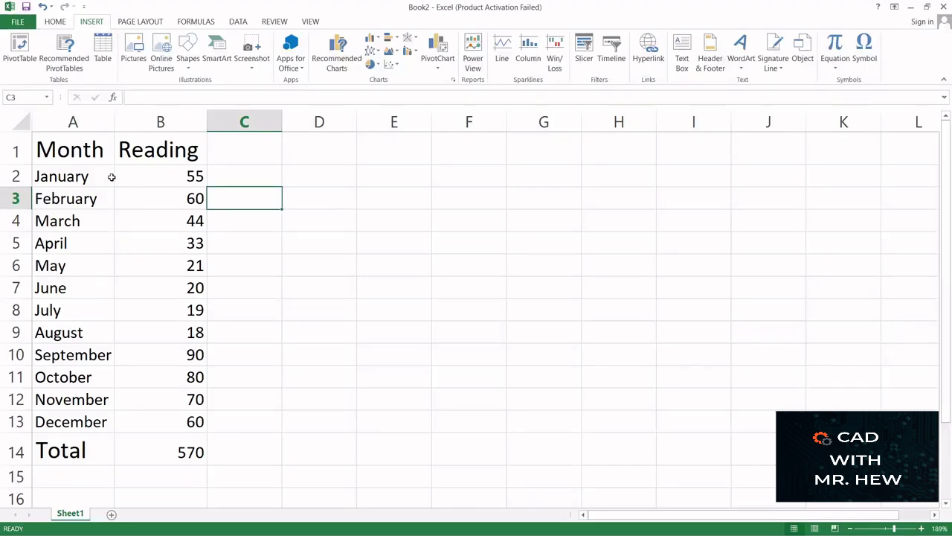
- Select the Month and Reading data in A1:B13 and bring up Recommended Charts
{"action": "left_click_drag", "start_coordinate": [61, 143], "coordinate": [137, 421]}
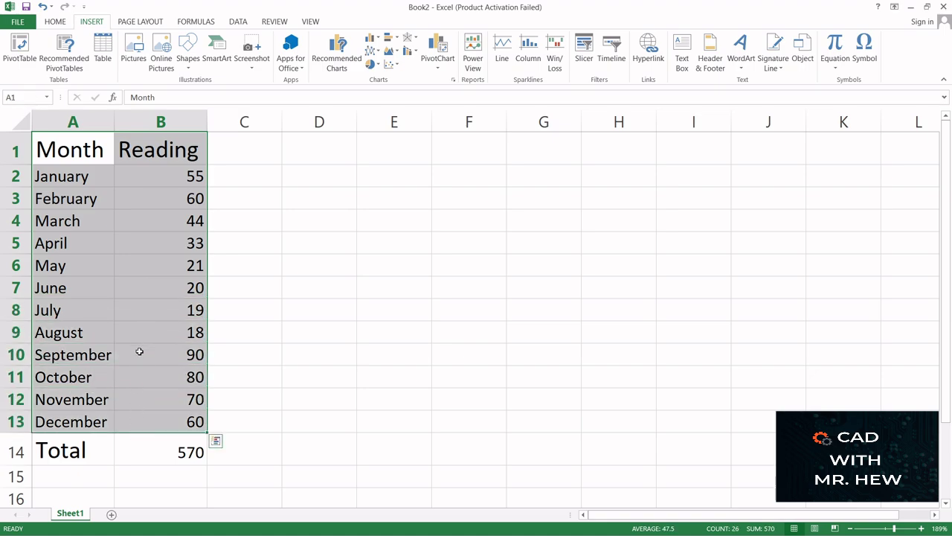
{"action": "left_click", "coordinate": [49, 22]}
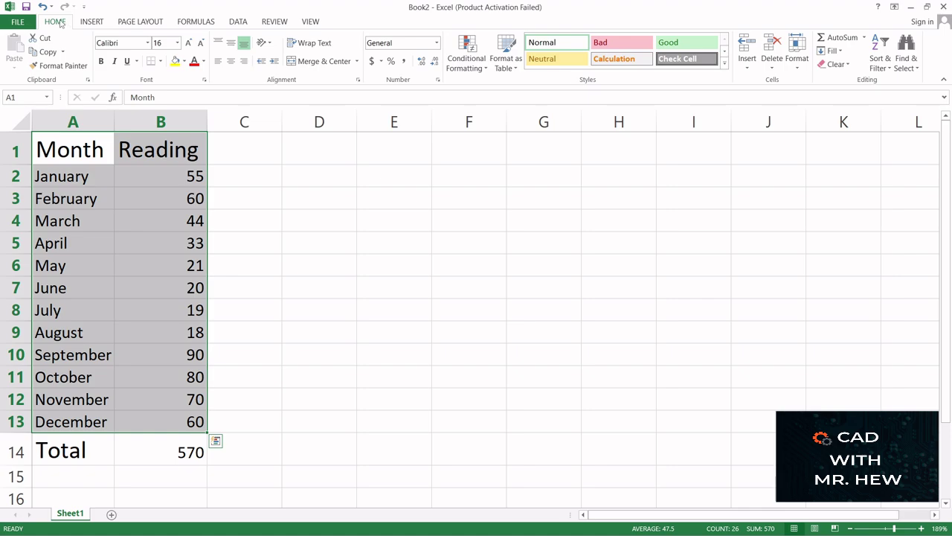
{"action": "left_click", "coordinate": [92, 23]}
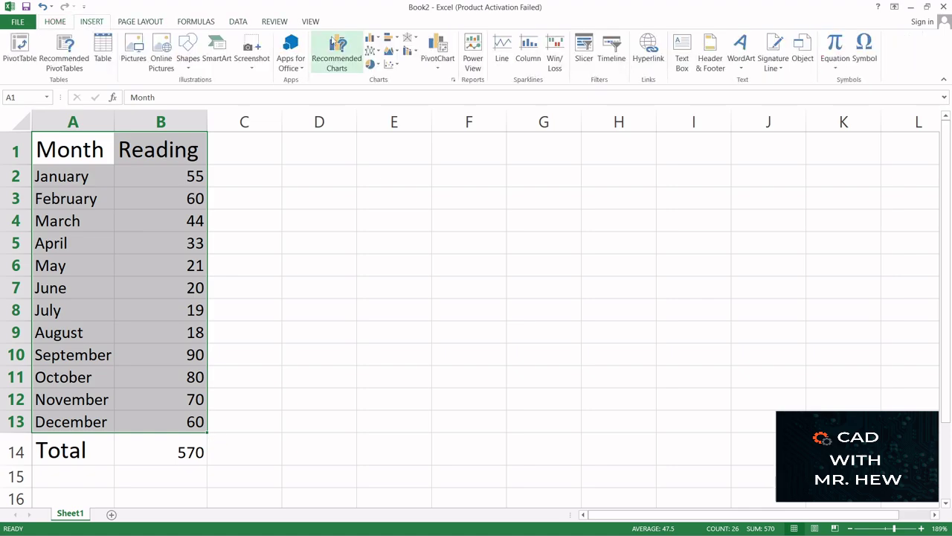
{"action": "left_click", "coordinate": [332, 50]}
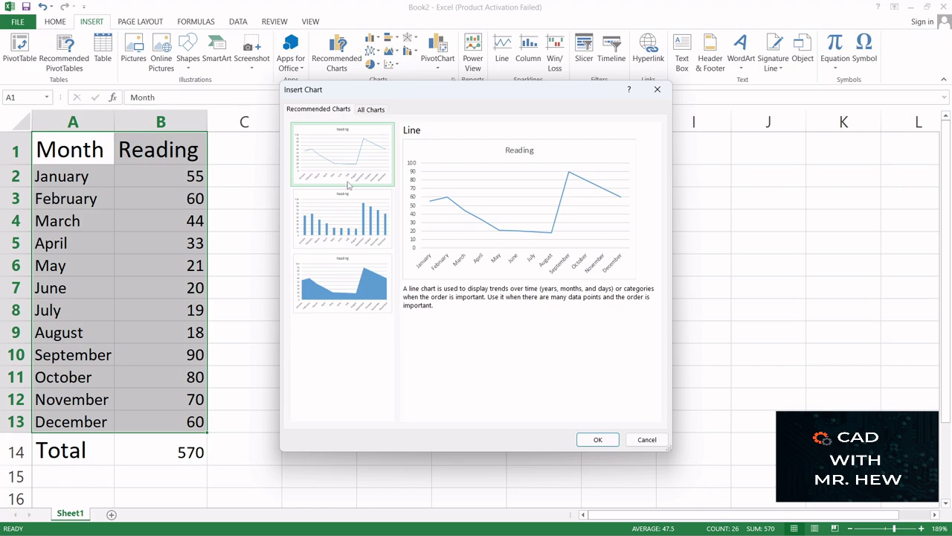
- Preview Clustered Column and Stacked Area, then insert a Line chart of the readings
{"action": "left_click", "coordinate": [347, 213]}
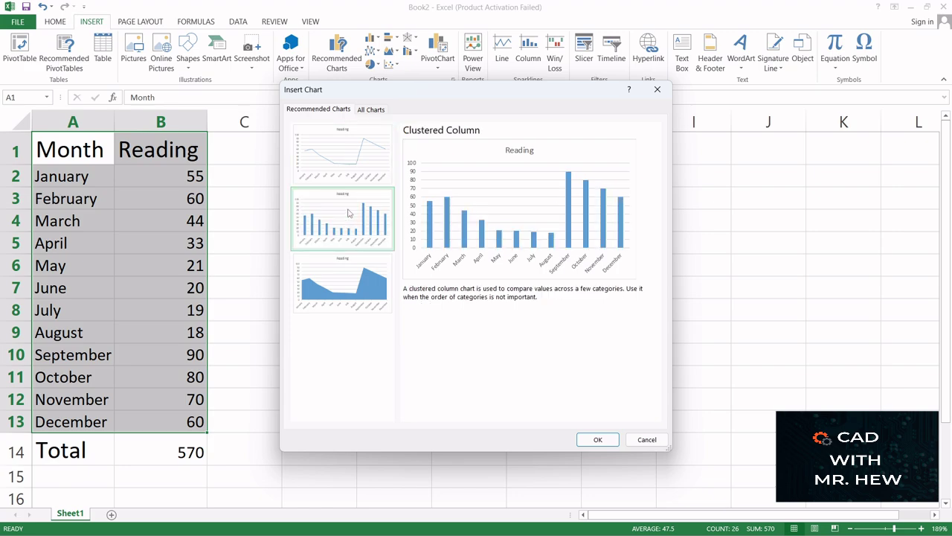
{"action": "left_click", "coordinate": [336, 275]}
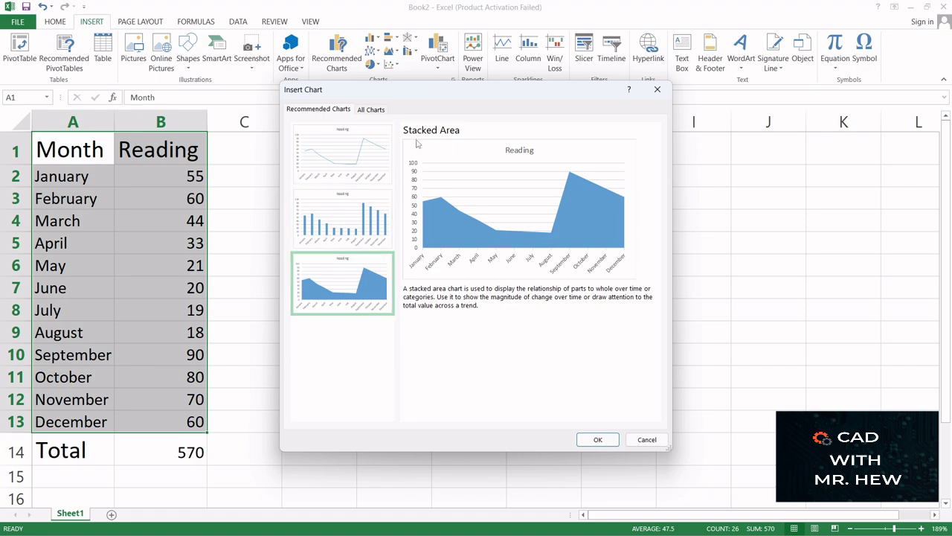
{"action": "left_click", "coordinate": [349, 154]}
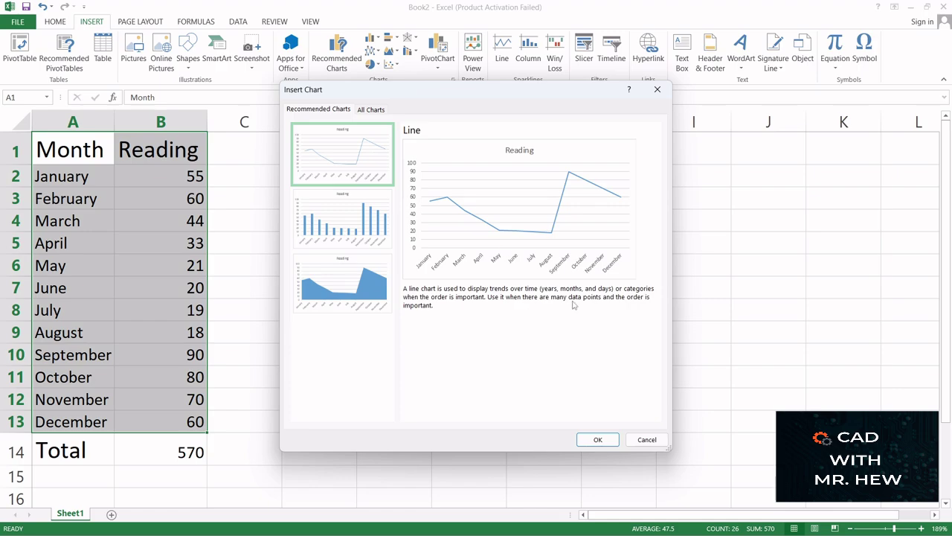
{"action": "left_click", "coordinate": [598, 439]}
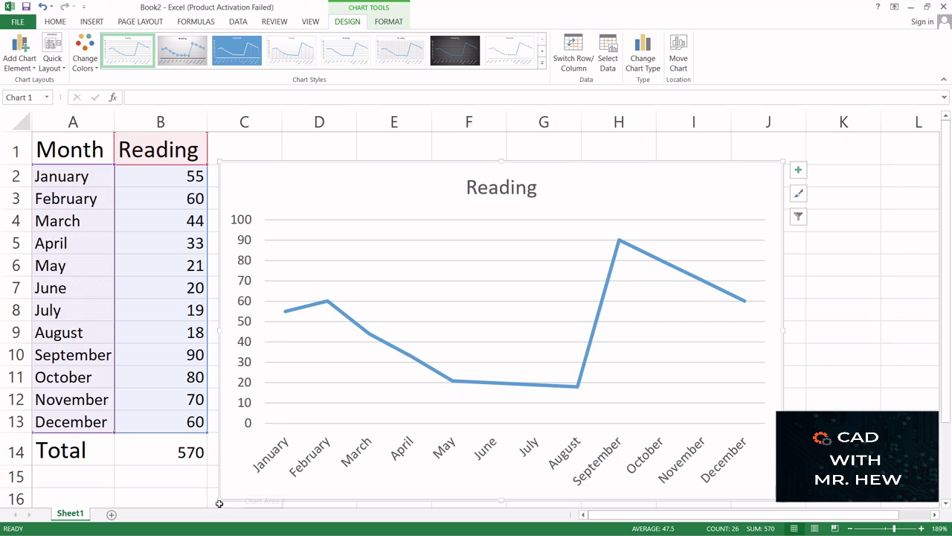
- Shrink the Reading chart and extend its data range down to the Total row 14
{"action": "left_click_drag", "start_coordinate": [219, 498], "coordinate": [311, 450]}
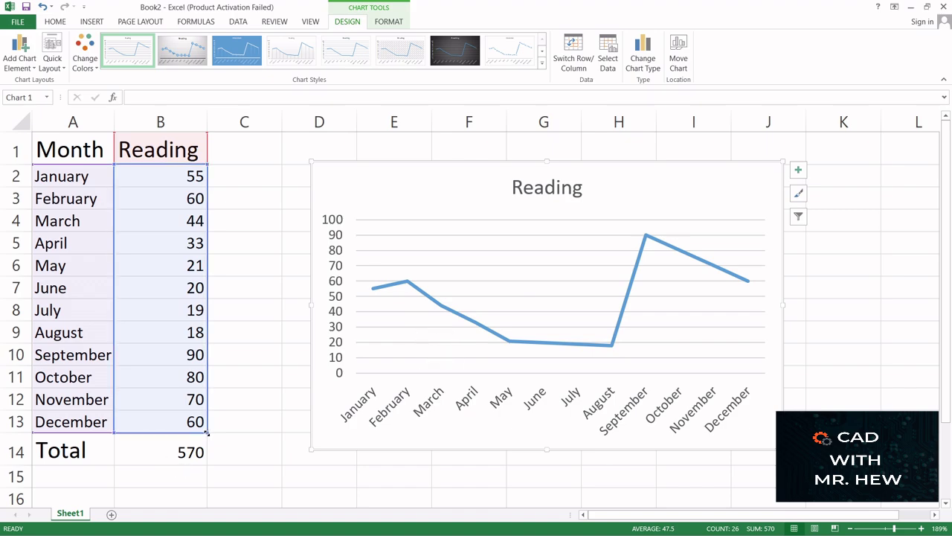
{"action": "left_click_drag", "start_coordinate": [205, 450], "coordinate": [201, 455]}
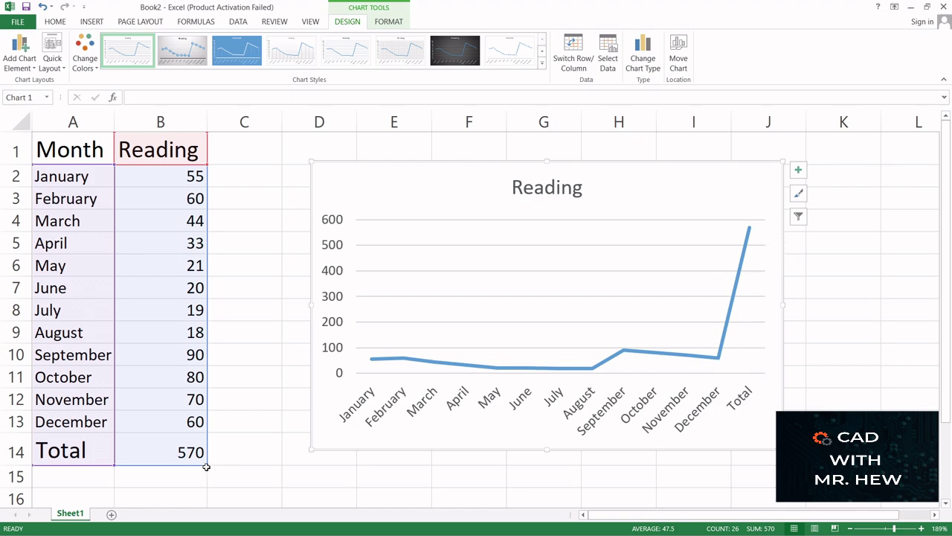
- Adjust the chart's source range until it plots only January through July (A1:B8)
{"action": "left_click_drag", "start_coordinate": [206, 466], "coordinate": [206, 434]}
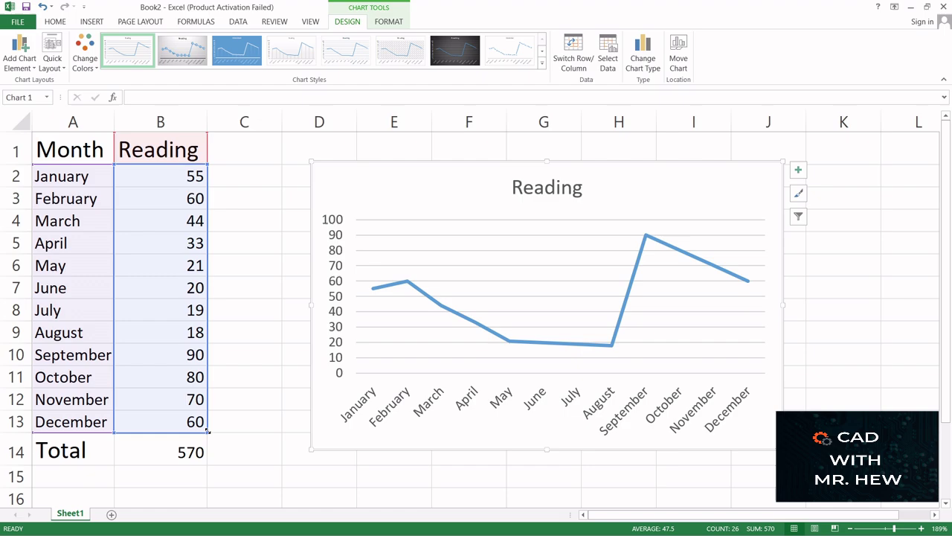
{"action": "left_click_drag", "start_coordinate": [208, 428], "coordinate": [207, 430]}
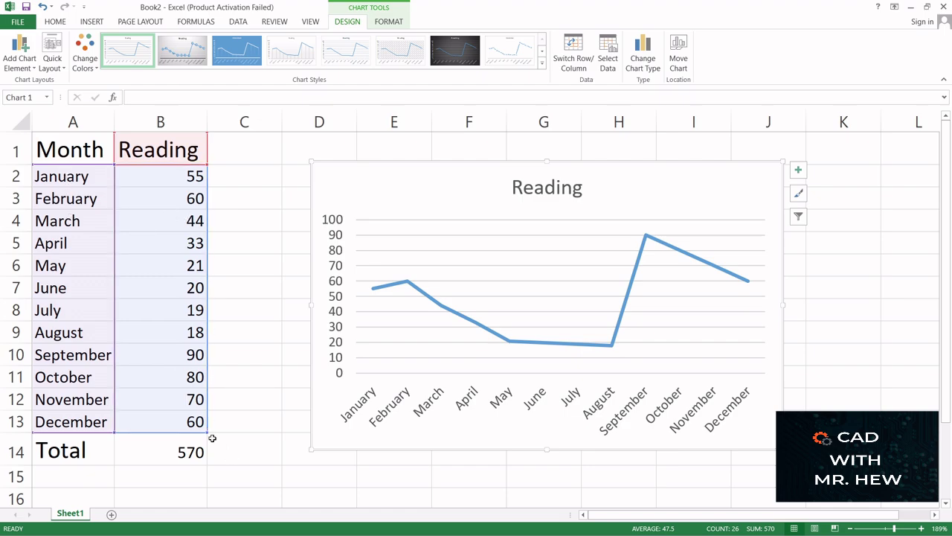
{"action": "left_click_drag", "start_coordinate": [208, 434], "coordinate": [204, 430]}
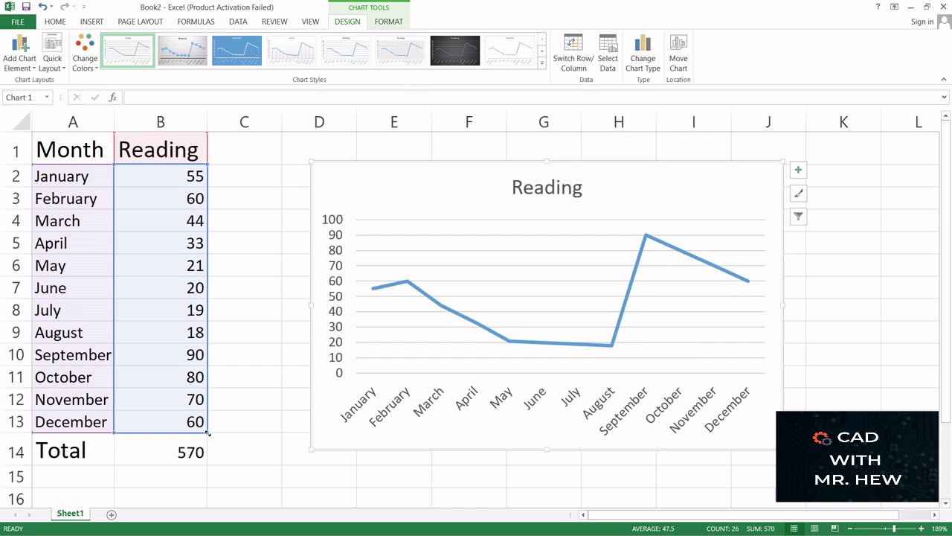
{"action": "left_click_drag", "start_coordinate": [207, 432], "coordinate": [205, 232]}
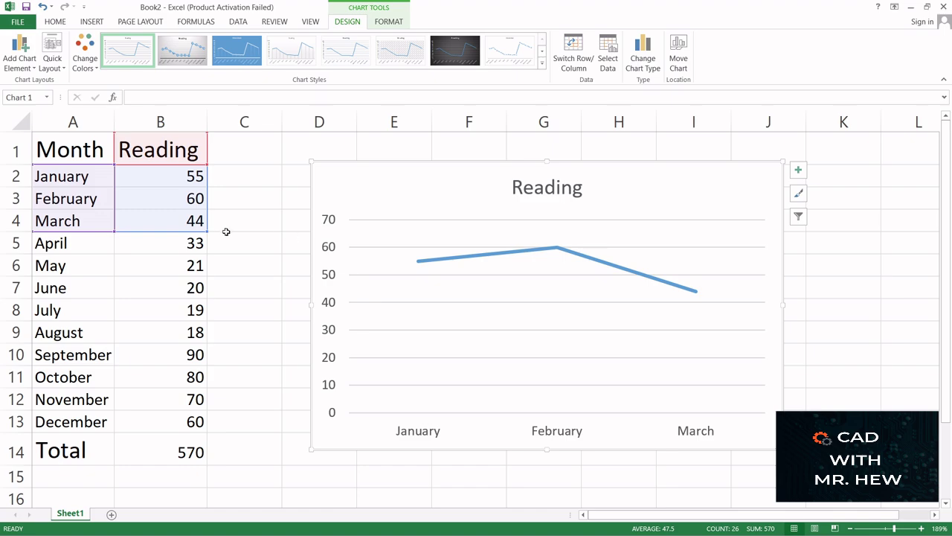
{"action": "left_click_drag", "start_coordinate": [206, 230], "coordinate": [206, 317]}
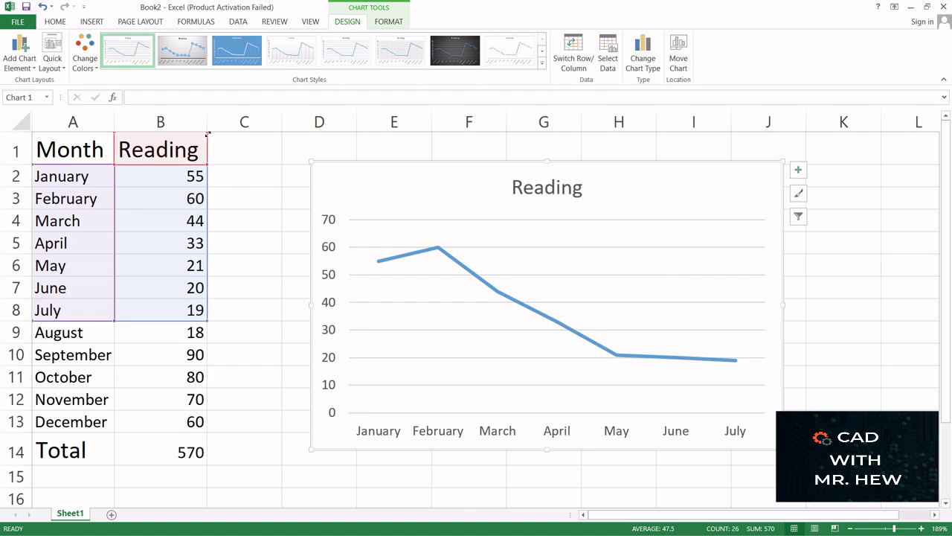
{"action": "left_click_drag", "start_coordinate": [206, 165], "coordinate": [197, 234]}
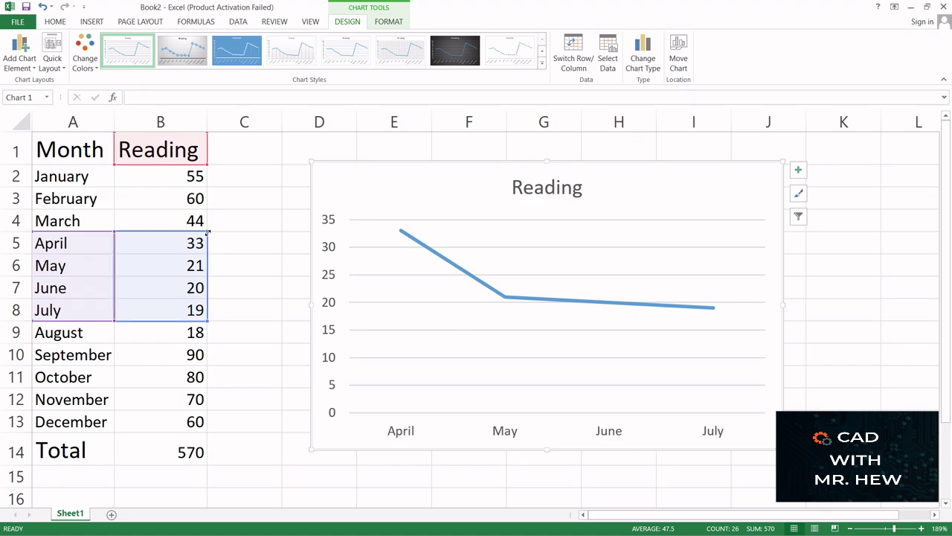
{"action": "left_click_drag", "start_coordinate": [208, 232], "coordinate": [200, 165]}
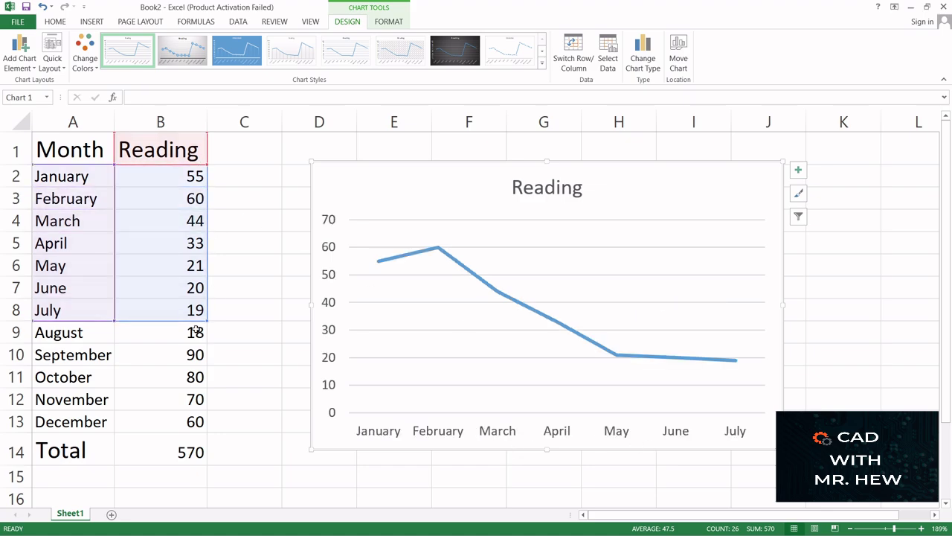
- Extend the chart's data range from row 8 to row 13, covering January through December
{"action": "left_click_drag", "start_coordinate": [207, 321], "coordinate": [209, 424]}
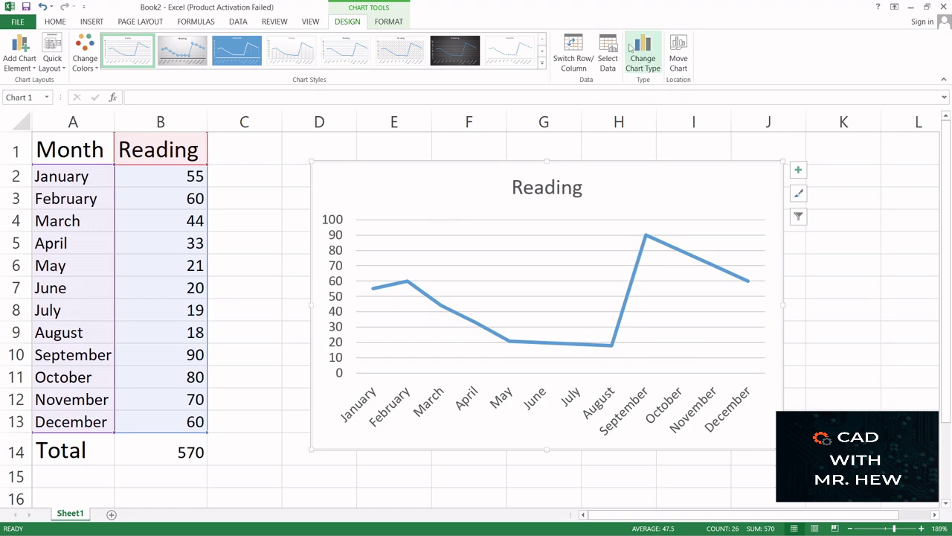
- Change the Reading chart's type from Line to Clustered Column
{"action": "left_click", "coordinate": [644, 63]}
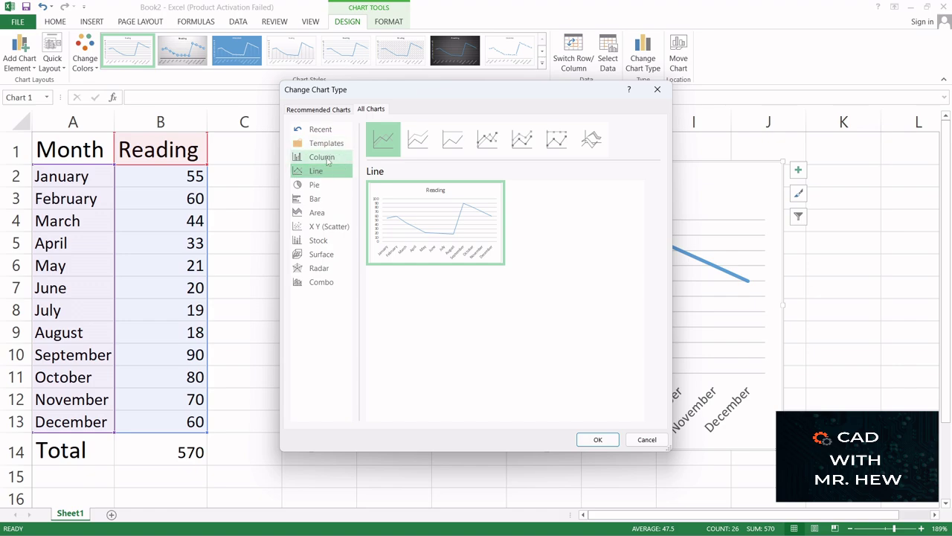
{"action": "left_click", "coordinate": [325, 158]}
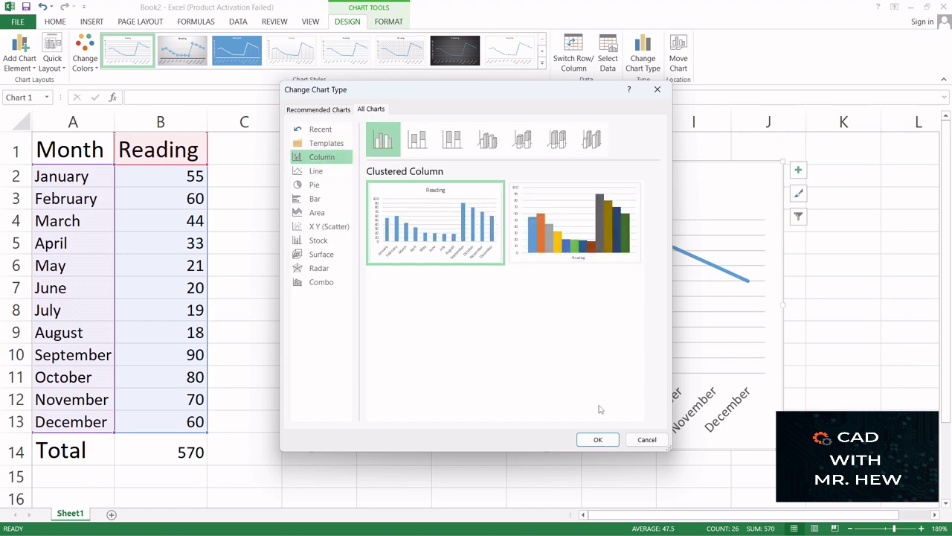
{"action": "left_click", "coordinate": [604, 442]}
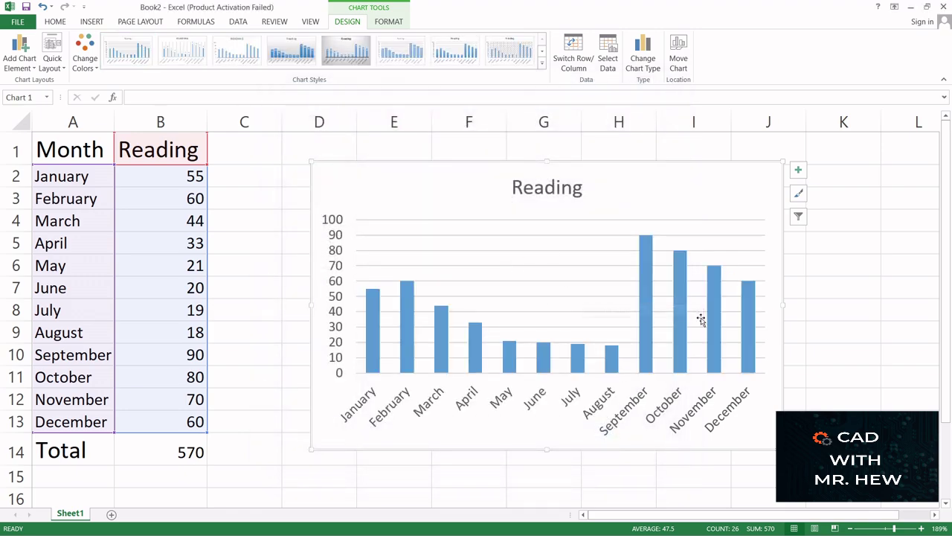
- Shift the column chart slightly right and down, then reselect A1:B13
{"action": "left_click", "coordinate": [830, 332]}
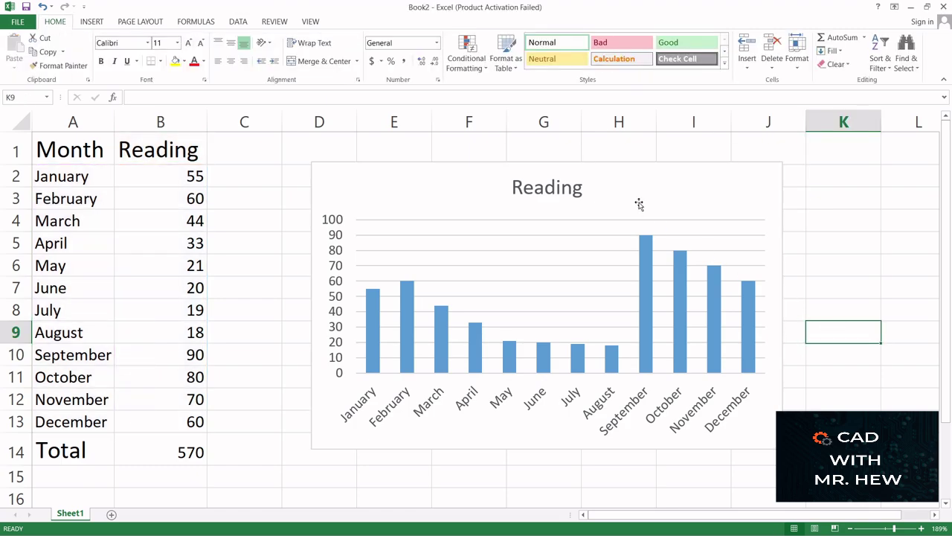
{"action": "mouse_move", "coordinate": [637, 202]}
{"action": "left_mouse_down"}
{"action": "mouse_move", "coordinate": [652, 206]}
{"action": "mouse_move", "coordinate": [644, 175]}
{"action": "mouse_move", "coordinate": [712, 261]}
{"action": "mouse_move", "coordinate": [602, 204]}
{"action": "mouse_move", "coordinate": [645, 185]}
{"action": "left_mouse_up"}
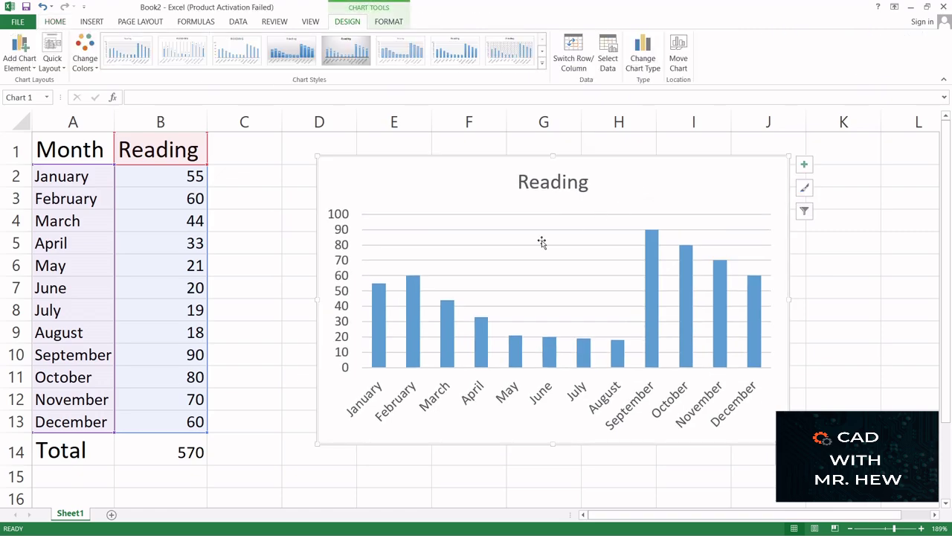
{"action": "left_click", "coordinate": [267, 474]}
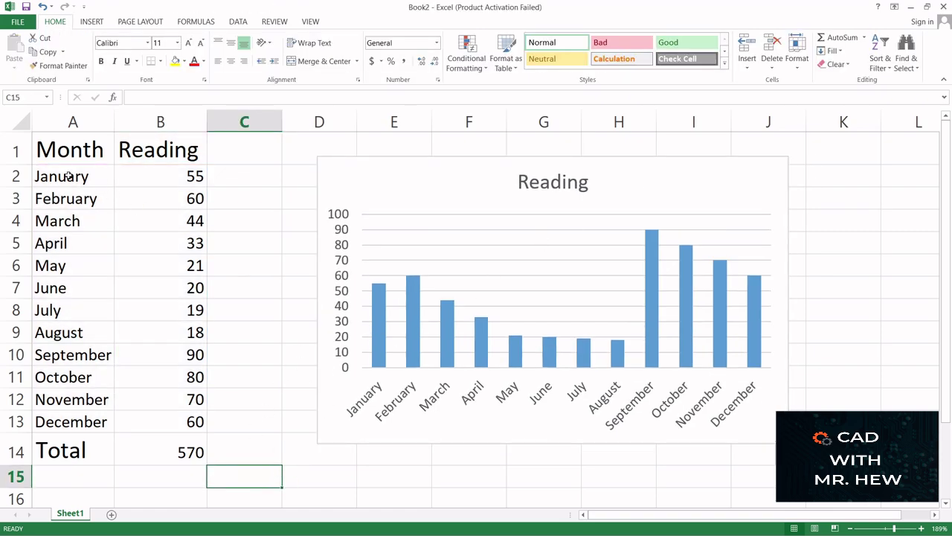
{"action": "left_click_drag", "start_coordinate": [54, 151], "coordinate": [165, 417]}
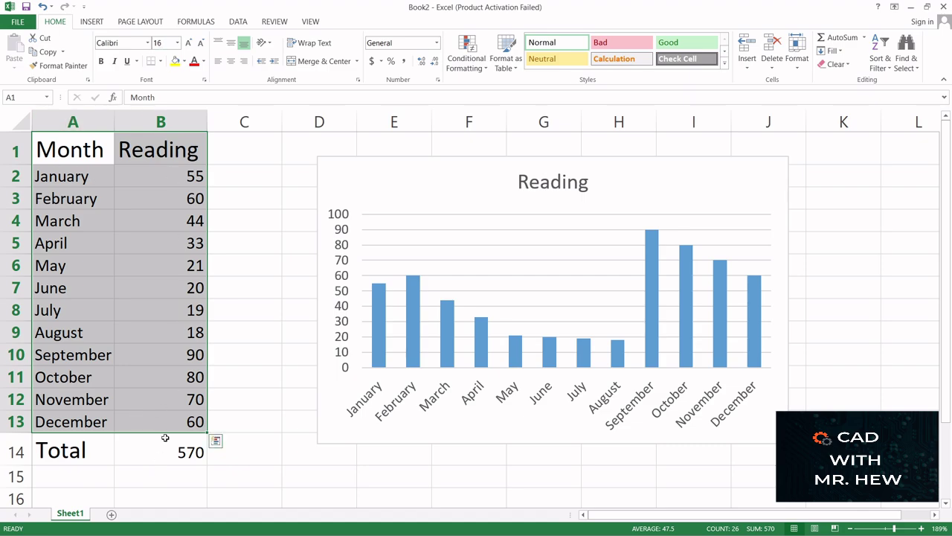
- Insert a 2-D Pie chart of the Month/Reading data
{"action": "left_click", "coordinate": [92, 22]}
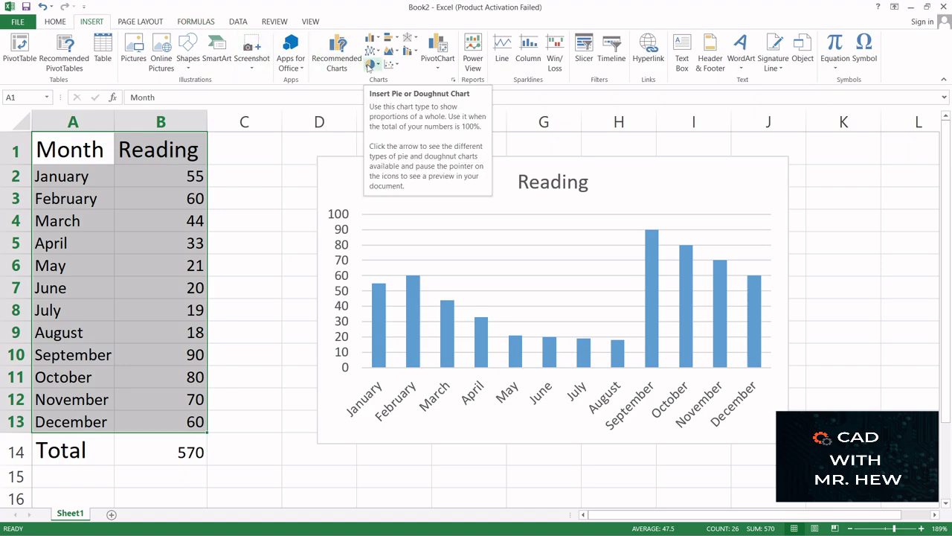
{"action": "left_click", "coordinate": [370, 65]}
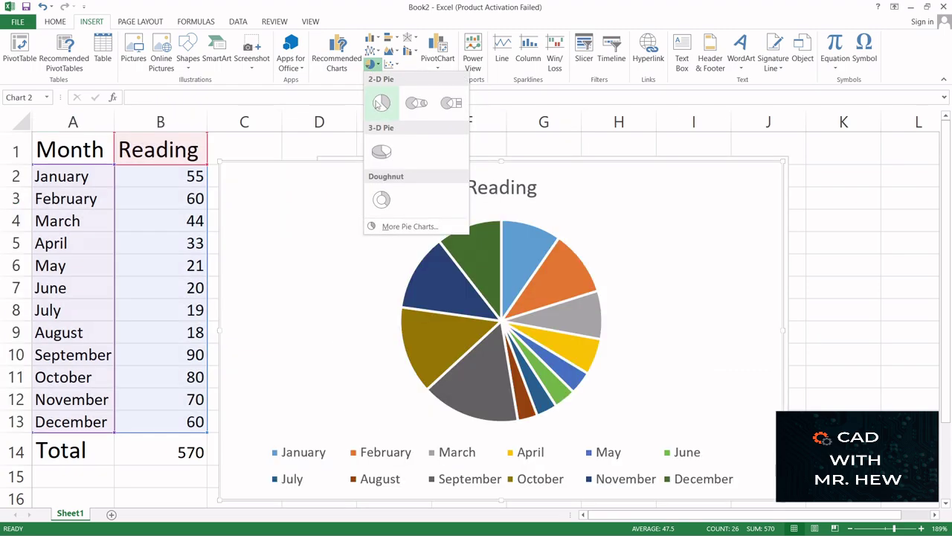
{"action": "left_click", "coordinate": [377, 104]}
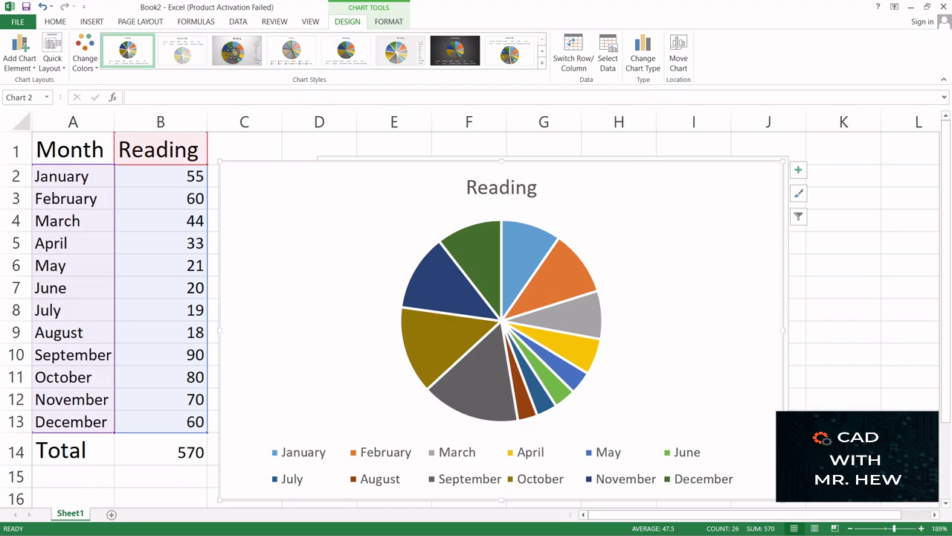
- Zoom out, place the pie chart right of the column chart, and reselect A1:B13
{"action": "left_click", "coordinate": [889, 528]}
{"action": "left_click_drag", "start_coordinate": [380, 198], "coordinate": [804, 180]}
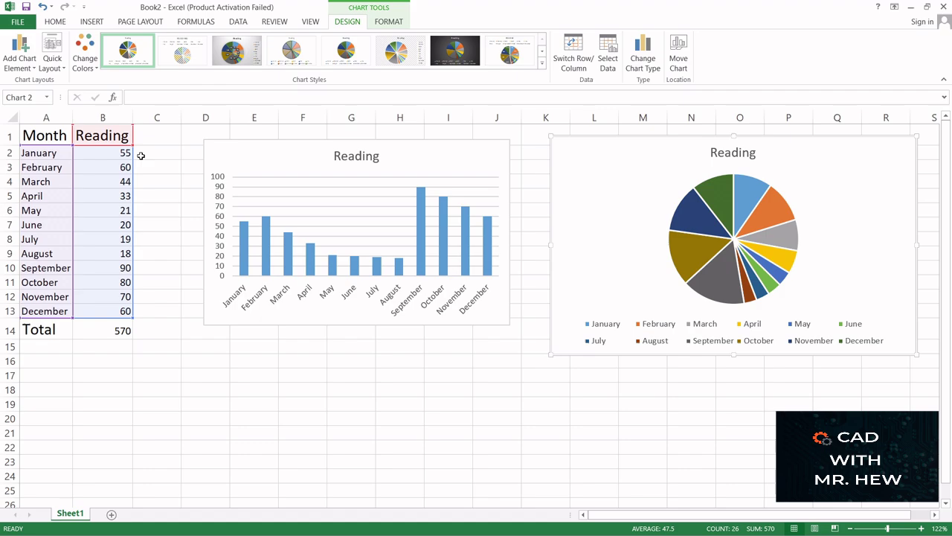
{"action": "left_click", "coordinate": [216, 415]}
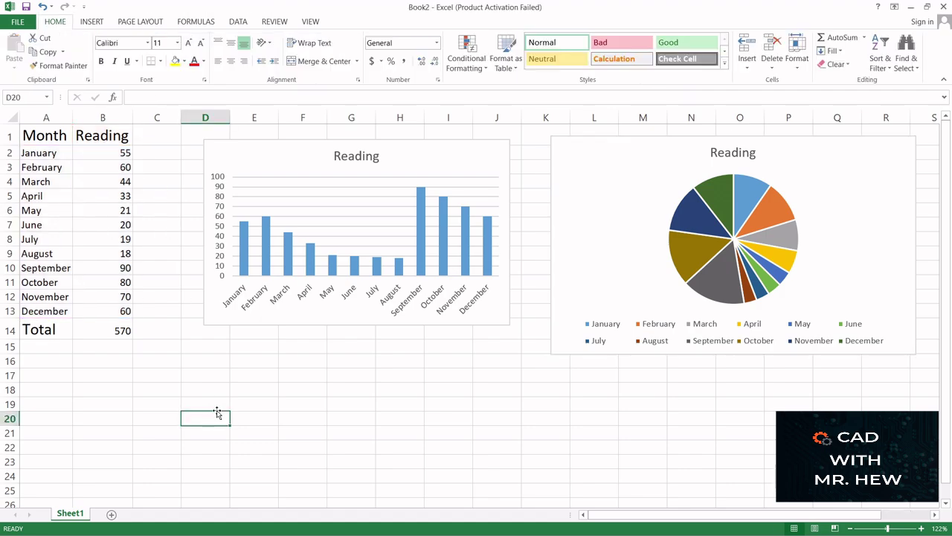
{"action": "left_click_drag", "start_coordinate": [28, 135], "coordinate": [121, 311]}
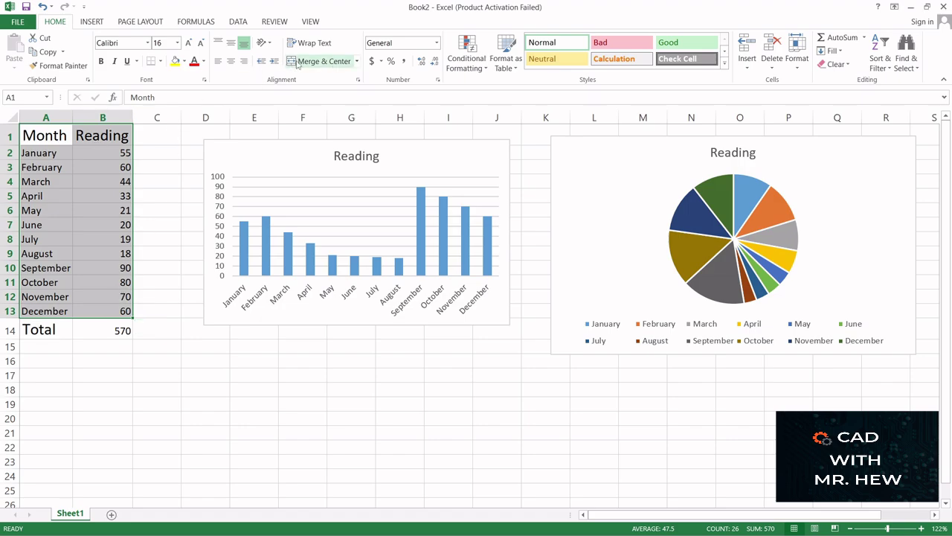
- Insert a 2-D Clustered Bar chart of the data and place it below the column chart
{"action": "left_click", "coordinate": [97, 24]}
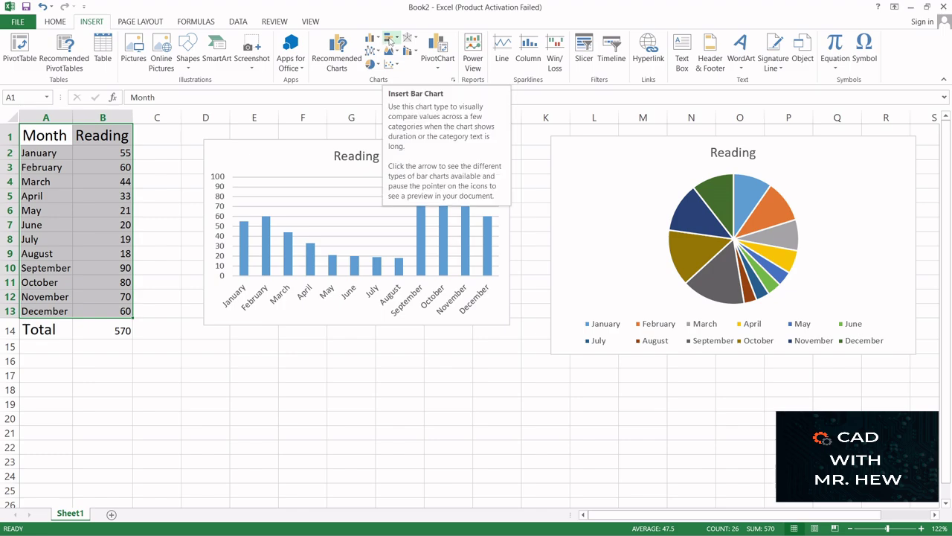
{"action": "left_click", "coordinate": [388, 39]}
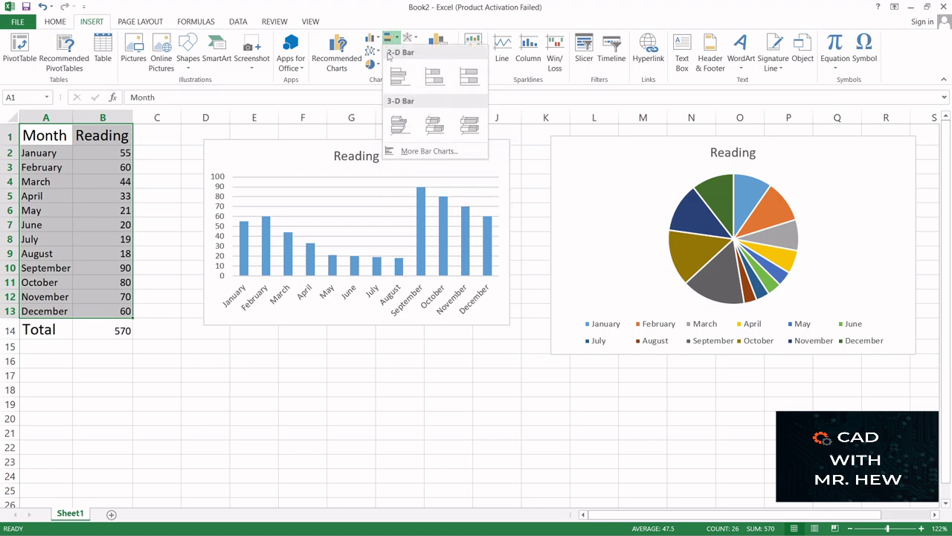
{"action": "left_click", "coordinate": [390, 62]}
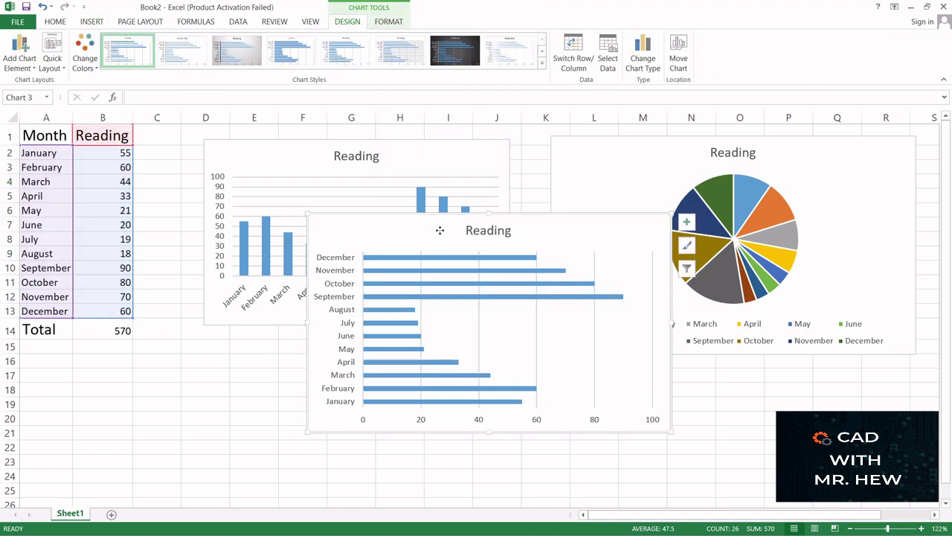
{"action": "left_click_drag", "start_coordinate": [438, 230], "coordinate": [305, 351]}
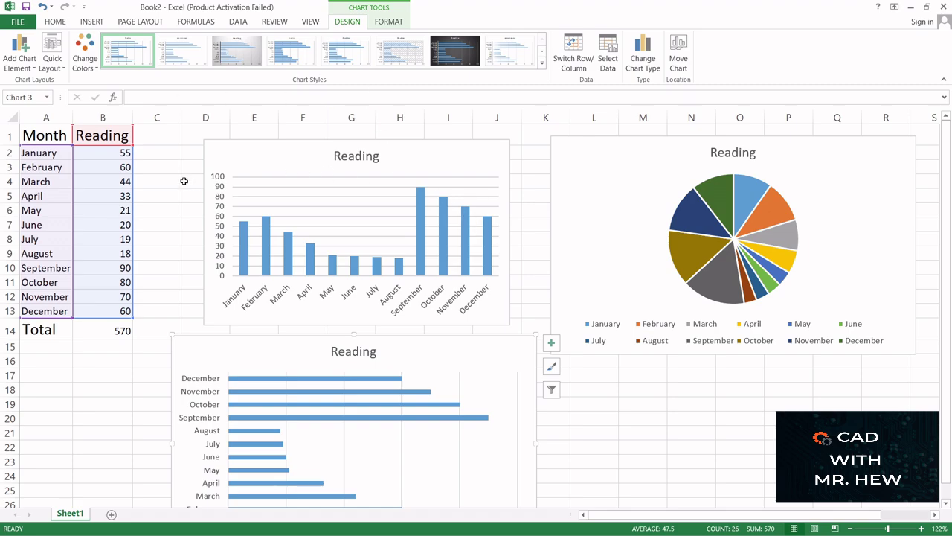
- Select the top Reading column chart and view its chart element options
{"action": "left_click", "coordinate": [201, 199]}
{"action": "left_click", "coordinate": [524, 150]}
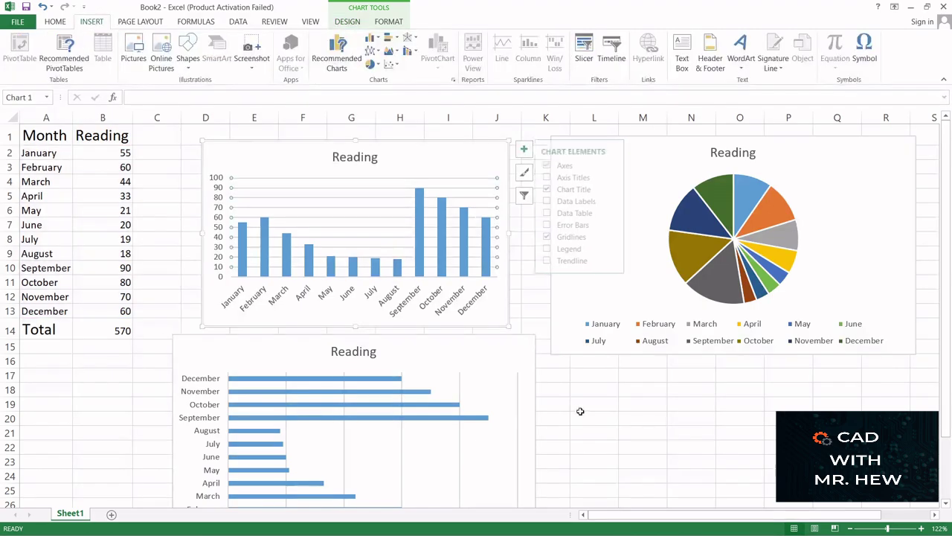
{"action": "left_click", "coordinate": [130, 392]}
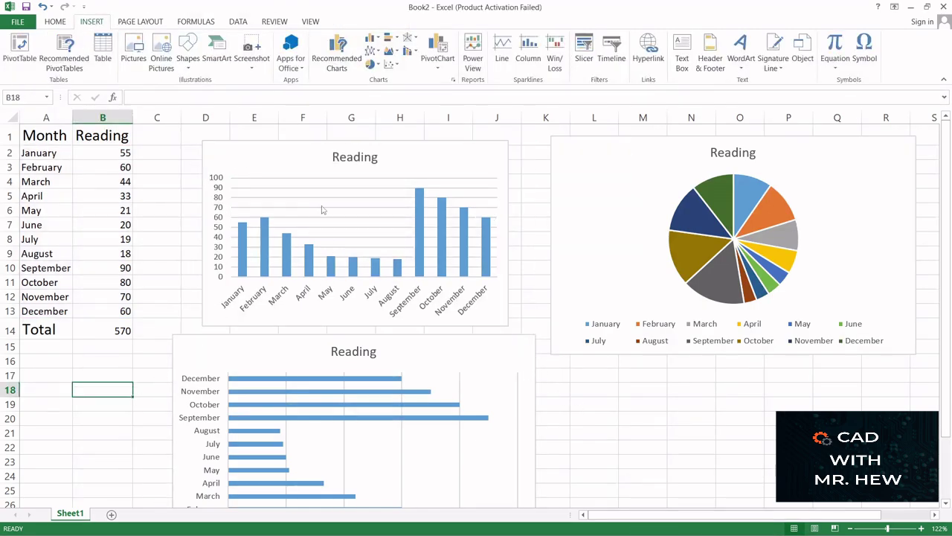
{"action": "left_click", "coordinate": [297, 156]}
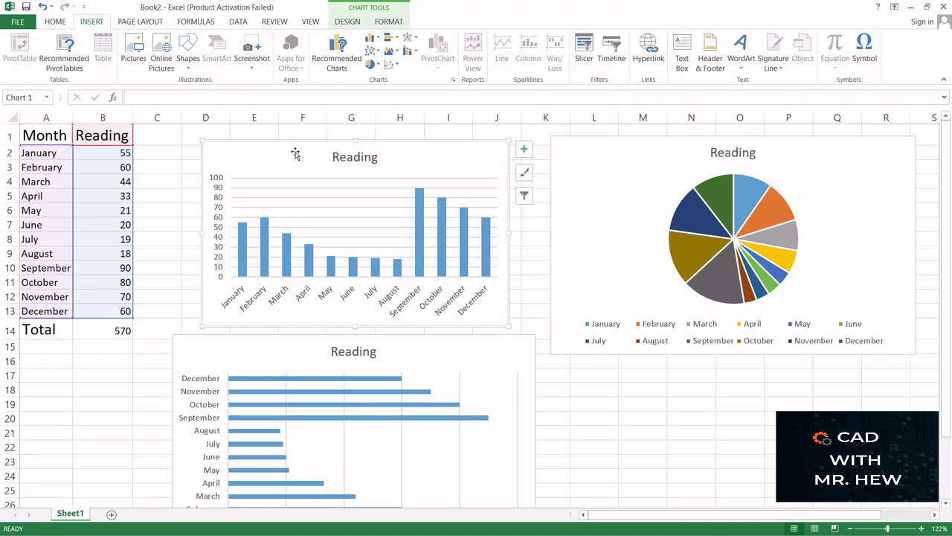
- Change the top Reading chart to a 3-D Clustered Column chart
{"action": "right_click", "coordinate": [295, 152]}
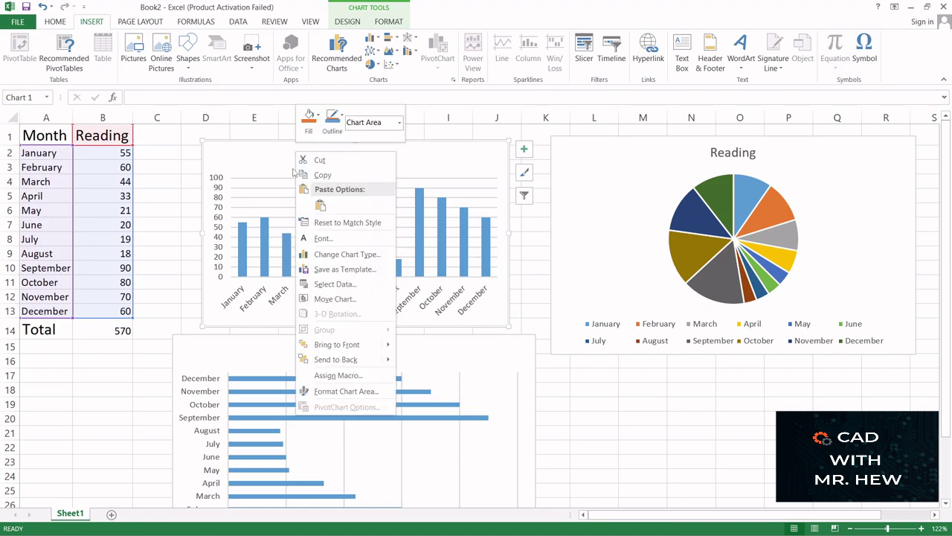
{"action": "left_click", "coordinate": [327, 255]}
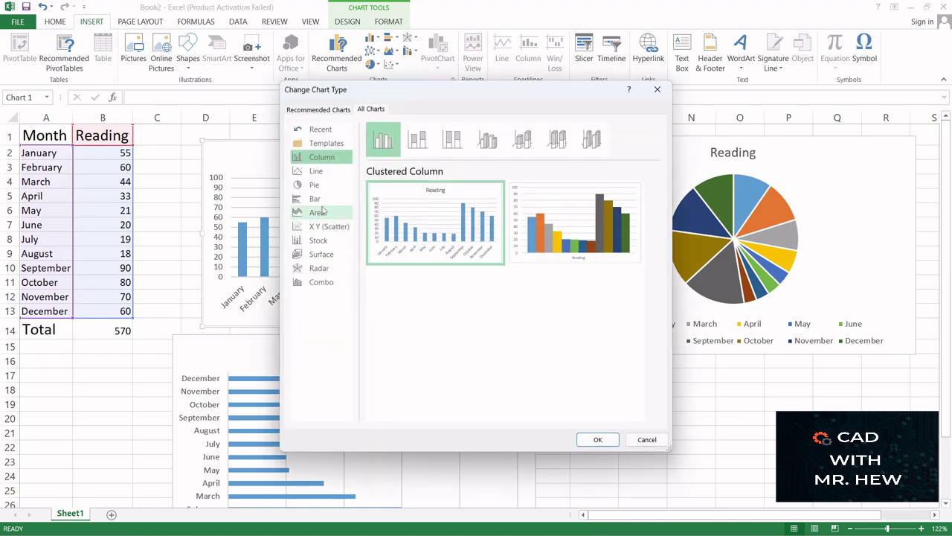
{"action": "mouse_move", "coordinate": [605, 235]}
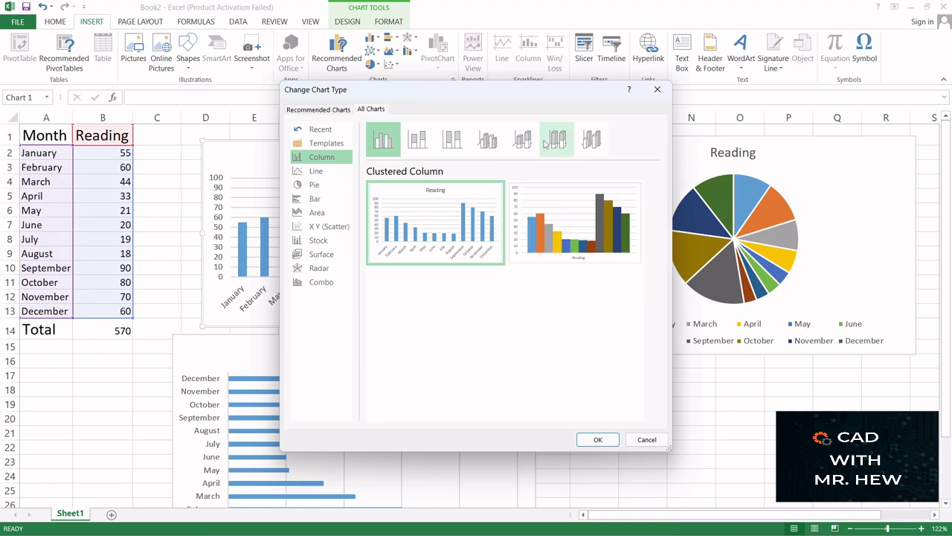
{"action": "left_click", "coordinate": [488, 142]}
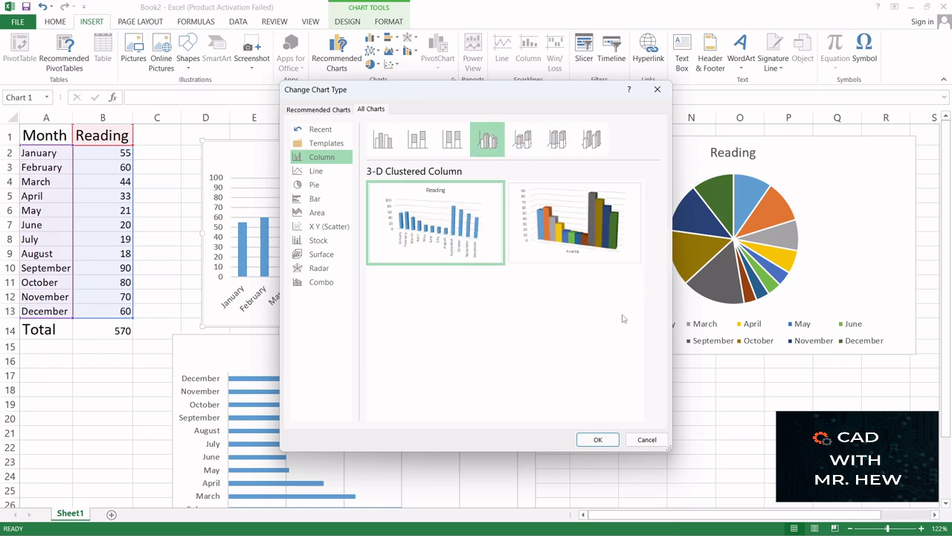
{"action": "left_click", "coordinate": [596, 440]}
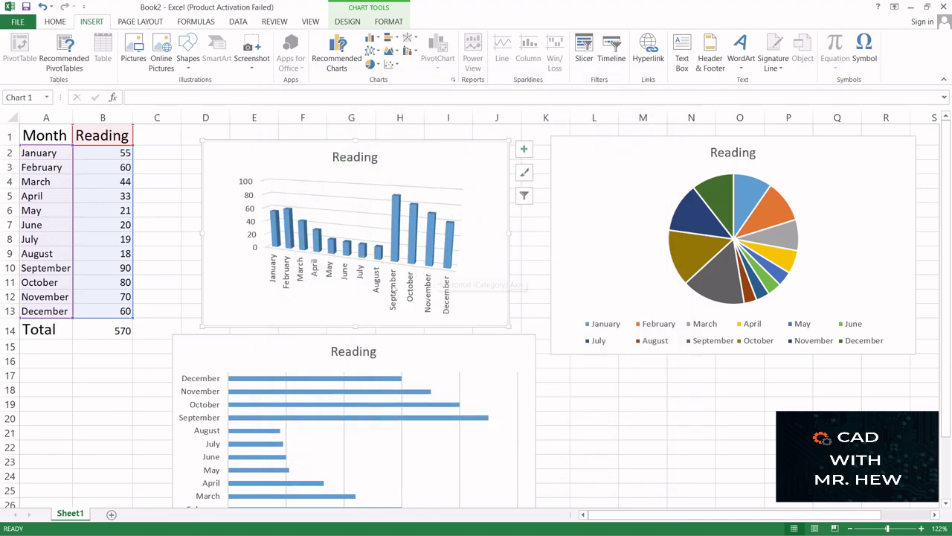
- Change the 3-D chart to an Area chart after previewing the Combo and Stock types
{"action": "right_click", "coordinate": [349, 176]}
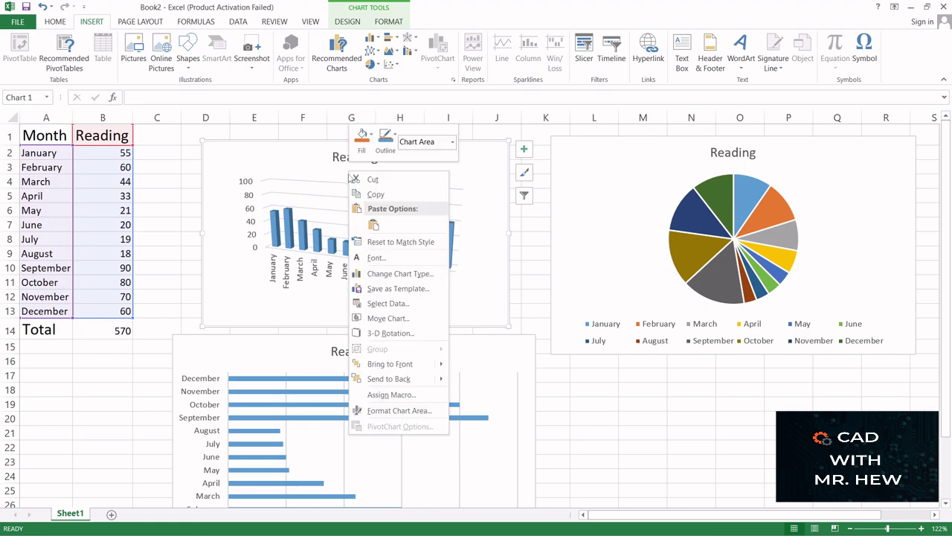
{"action": "left_click", "coordinate": [400, 275]}
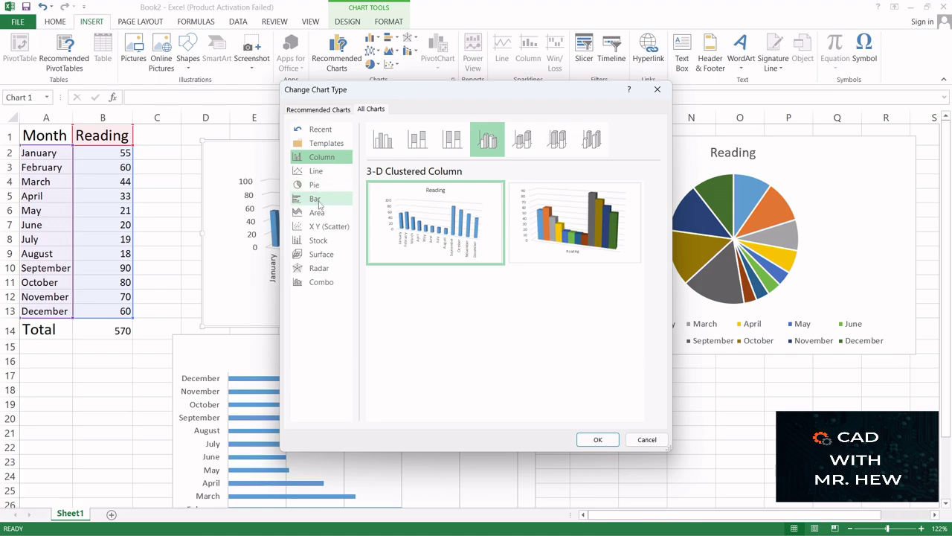
{"action": "left_click", "coordinate": [326, 284]}
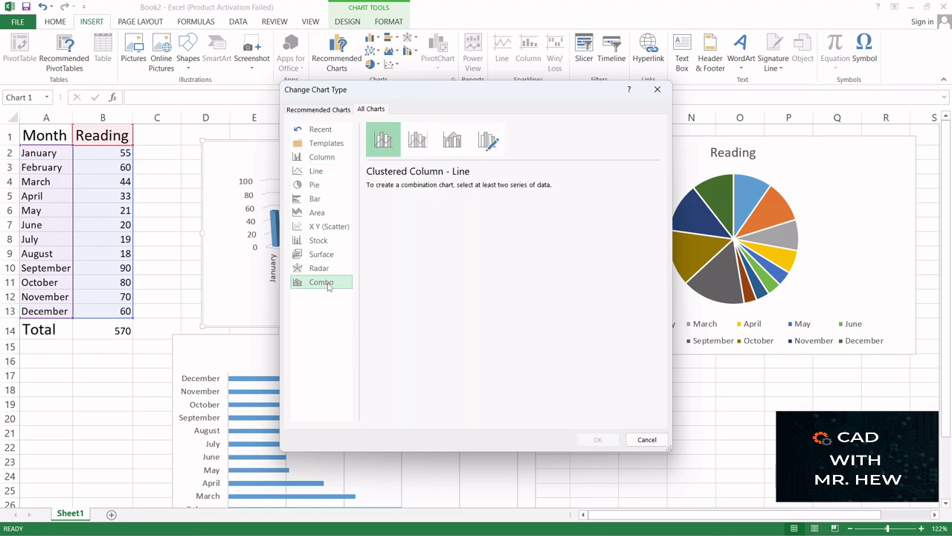
{"action": "left_click", "coordinate": [319, 242]}
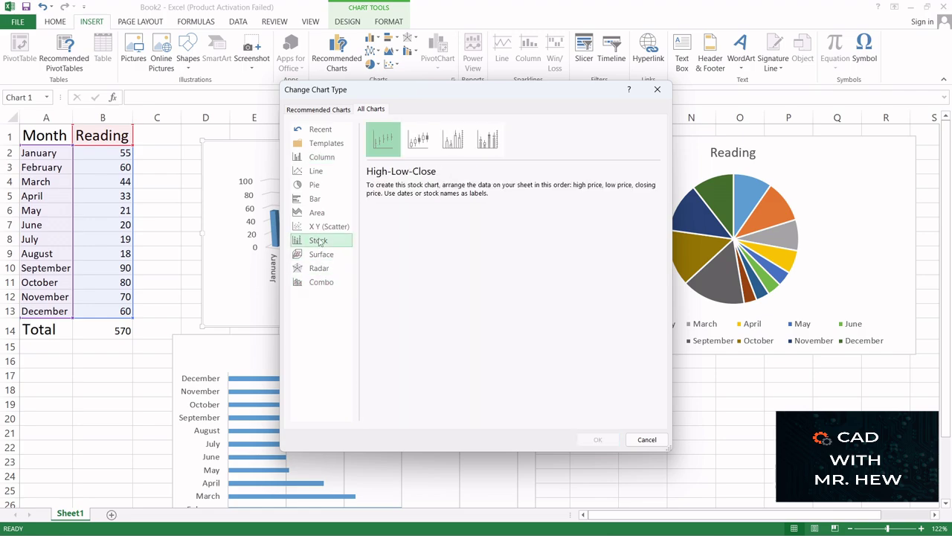
{"action": "left_click", "coordinate": [318, 215]}
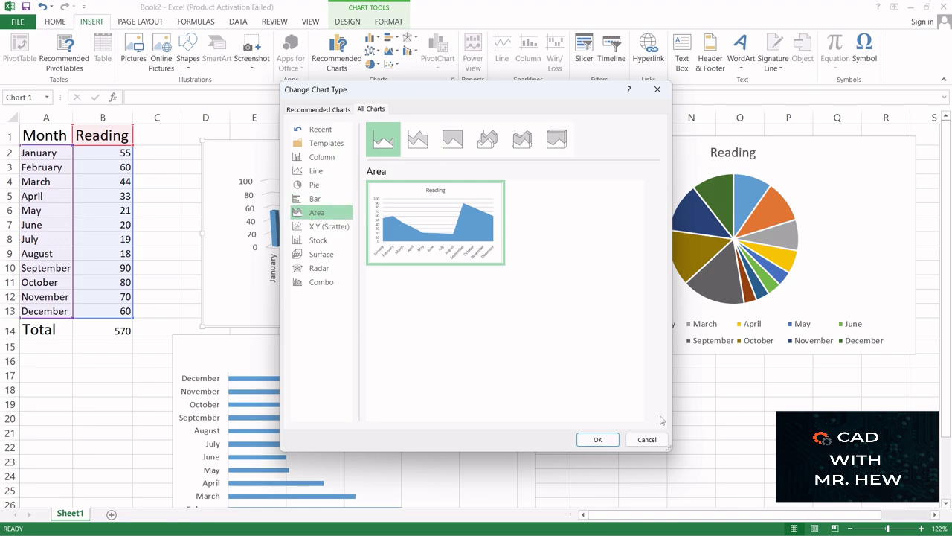
{"action": "left_click", "coordinate": [604, 439]}
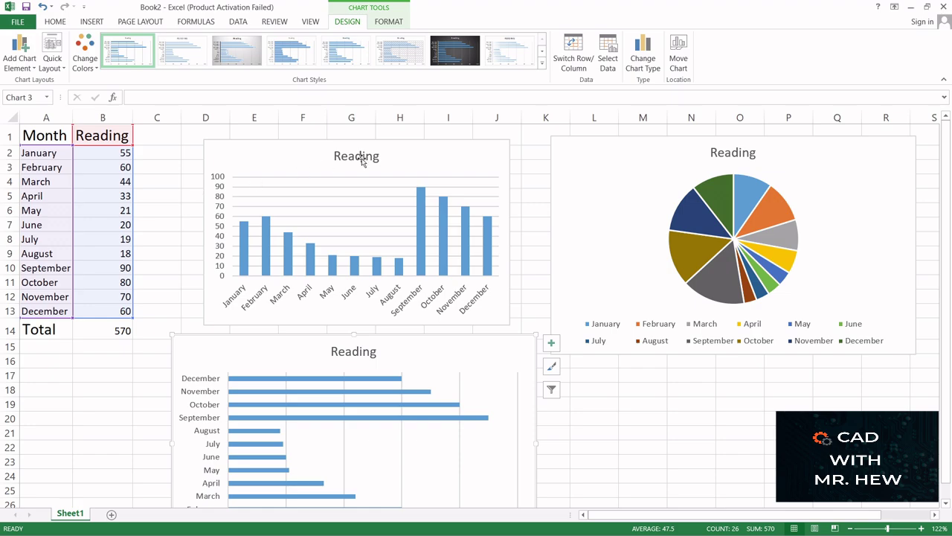
{"action": "mouse_move", "coordinate": [764, 232]}
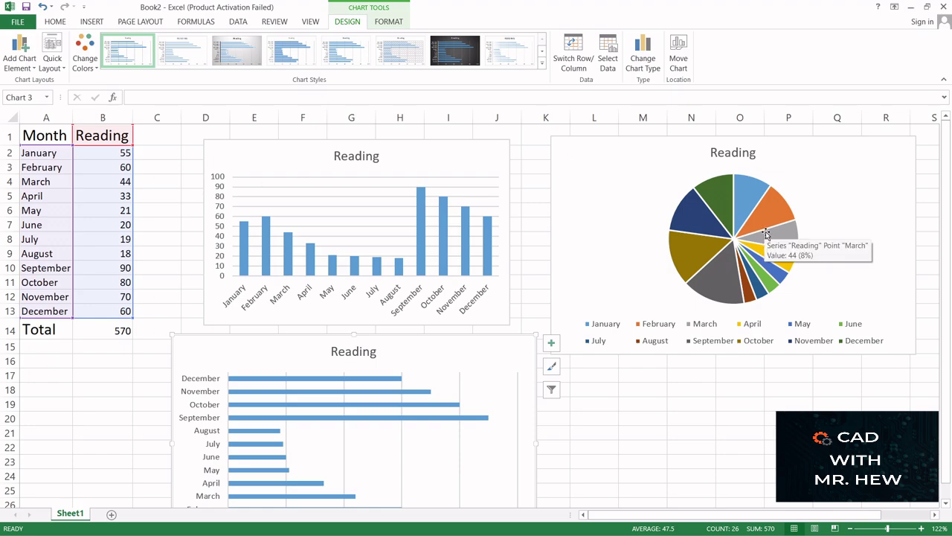